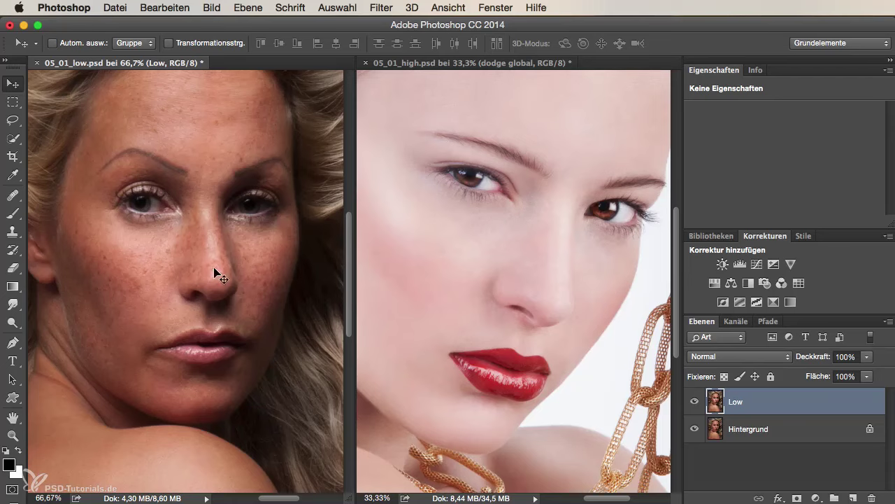
pyautogui.click(694, 401)
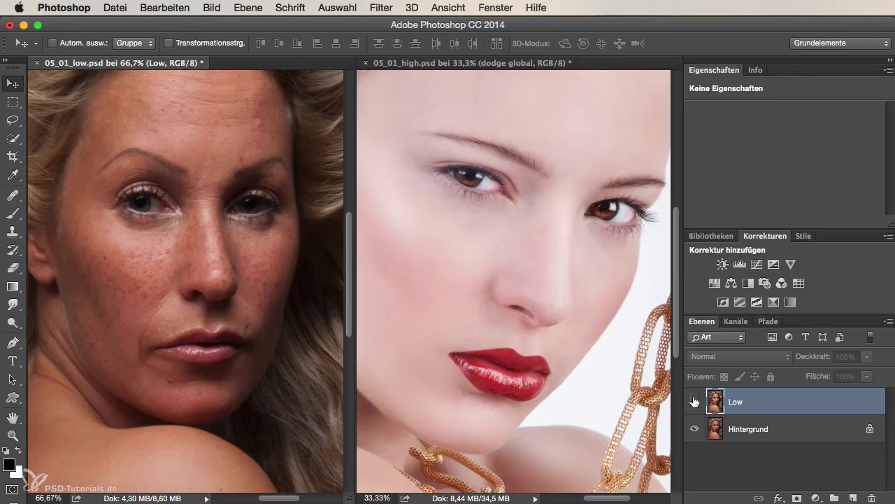
pyautogui.click(694, 401)
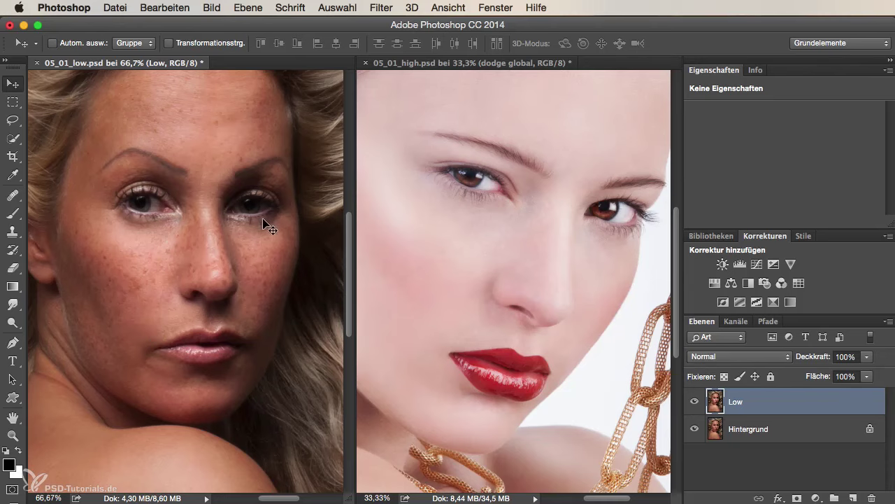
pyautogui.click(695, 403)
pyautogui.click(694, 403)
# - Turn on the grey Ebene 1 and Reparatur layers in the retouched document
pyautogui.click(586, 156)
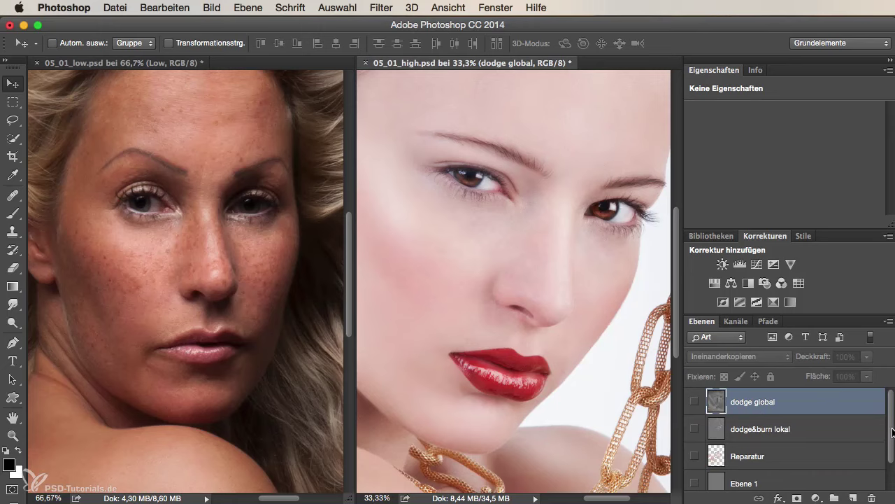
pyautogui.moveTo(891, 432); pyautogui.dragTo(892, 451)
pyautogui.click(694, 457)
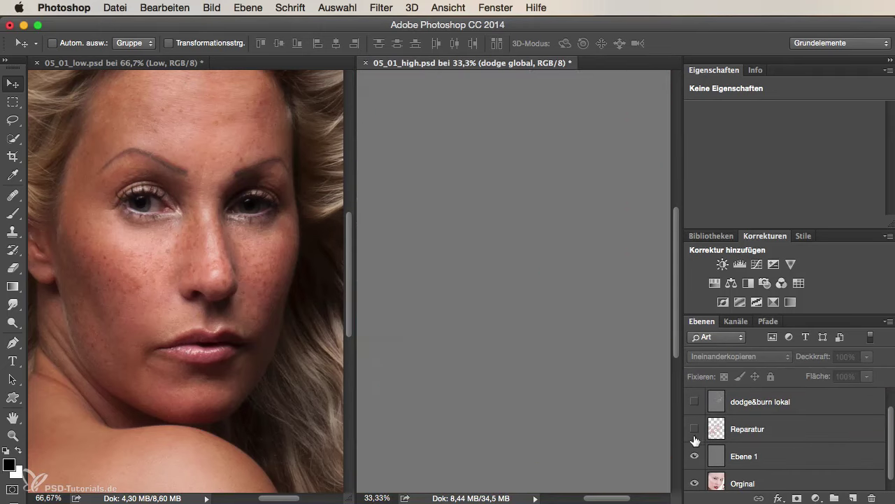
pyautogui.click(694, 428)
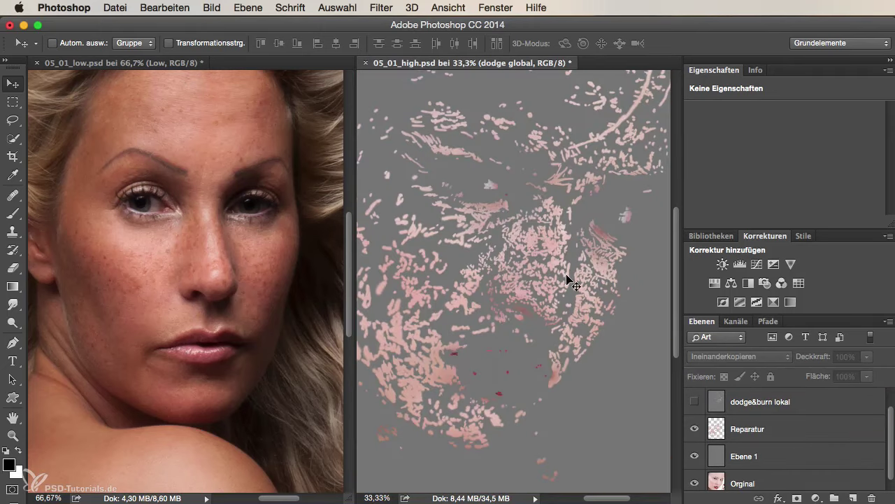
# - Zoom to 100% on the cheek's repair strokes, pan around, then zoom back out to 33.3%
pyautogui.press('z')
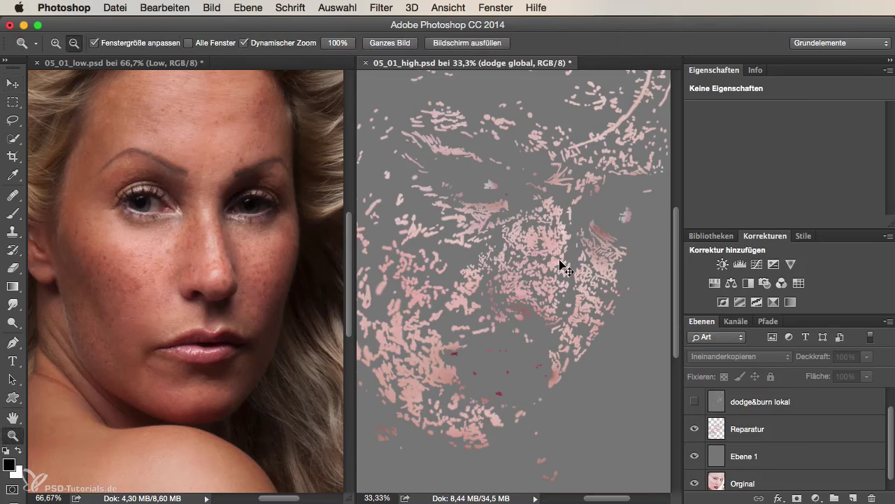
pyautogui.click(544, 251)
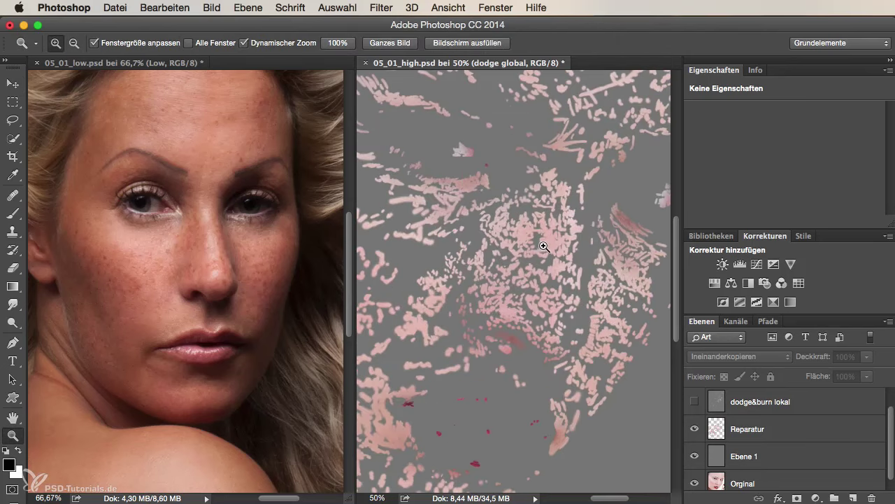
pyautogui.click(544, 245)
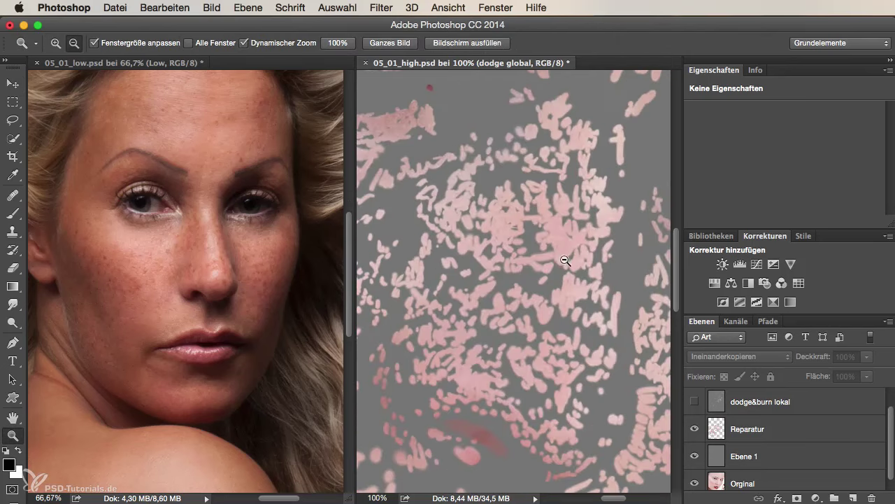
pyautogui.moveTo(561, 256); pyautogui.dragTo(551, 200)
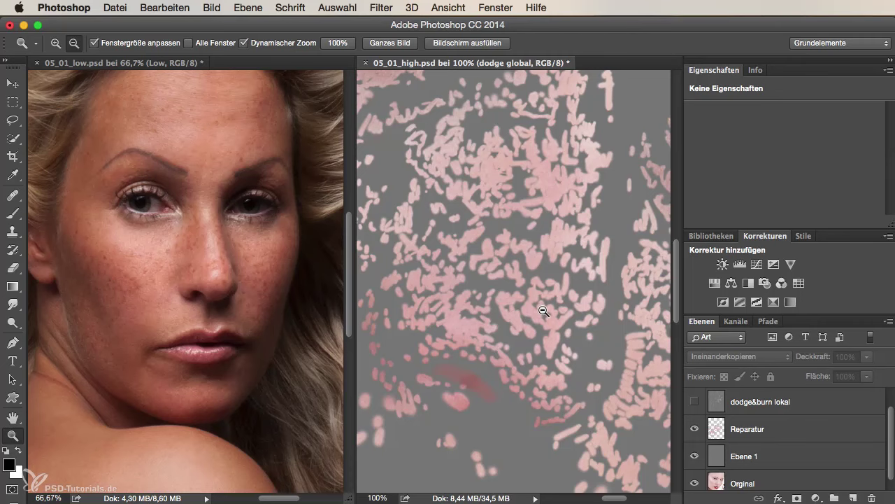
pyautogui.click(543, 315)
pyautogui.click(544, 325)
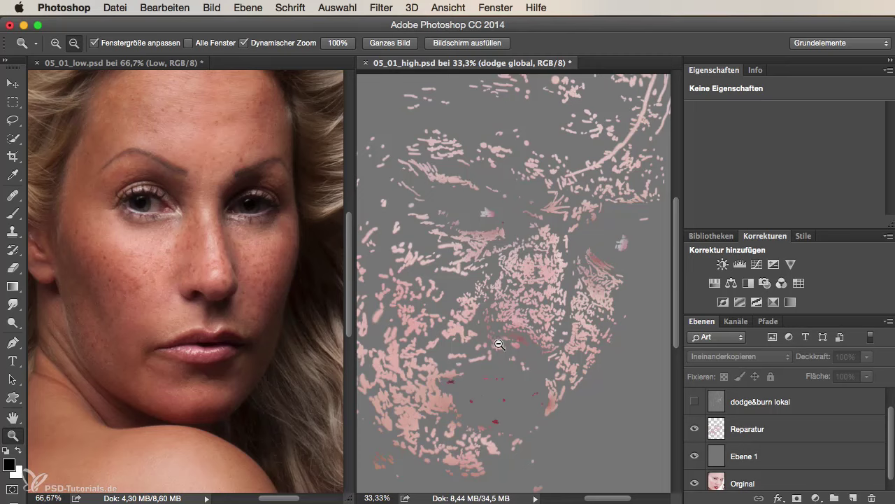
# - Zoom to 200% on the repair strokes, then return to the 33.3% full-face view
pyautogui.click(521, 308)
pyautogui.press('alt')
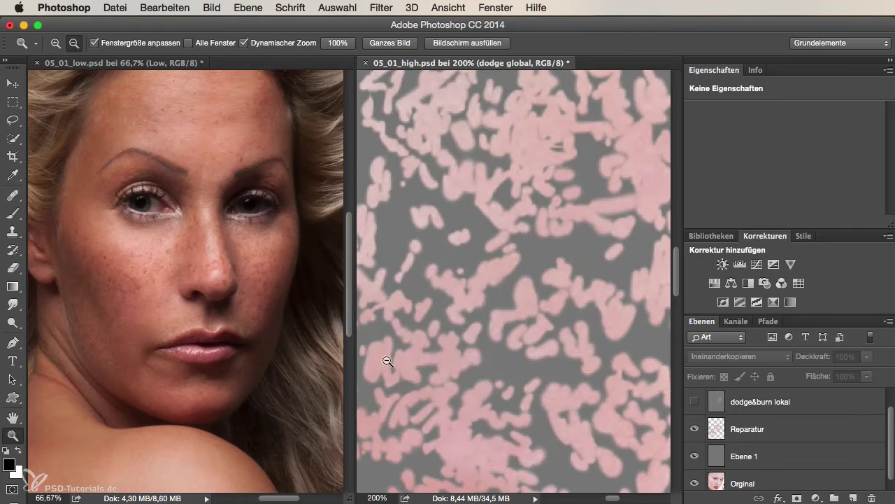
pyautogui.keyDown('alt'); pyautogui.click(528, 311); pyautogui.keyUp('alt')
pyautogui.keyDown('alt'); pyautogui.click(533, 331); pyautogui.keyUp('alt')
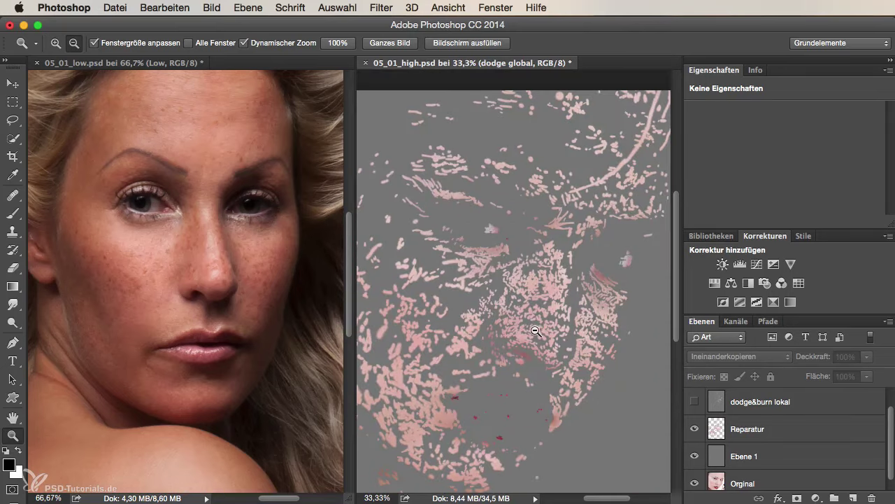
pyautogui.moveTo(891, 432); pyautogui.dragTo(892, 417)
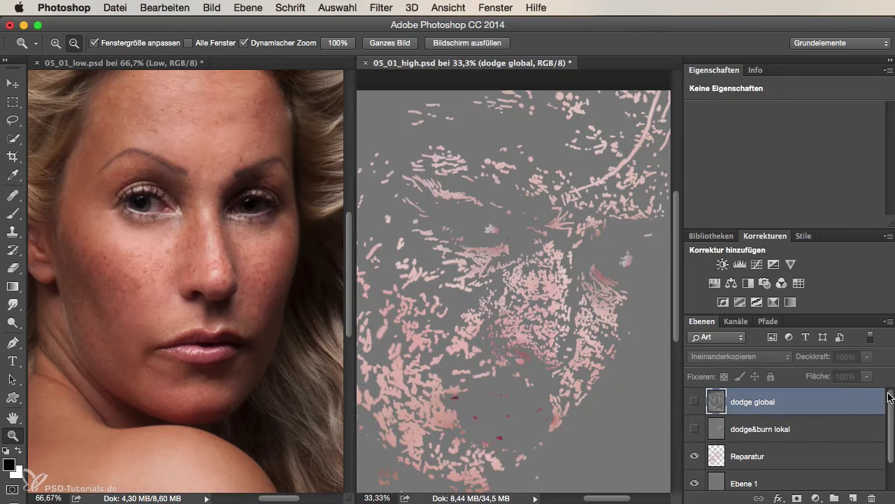
pyautogui.click(694, 456)
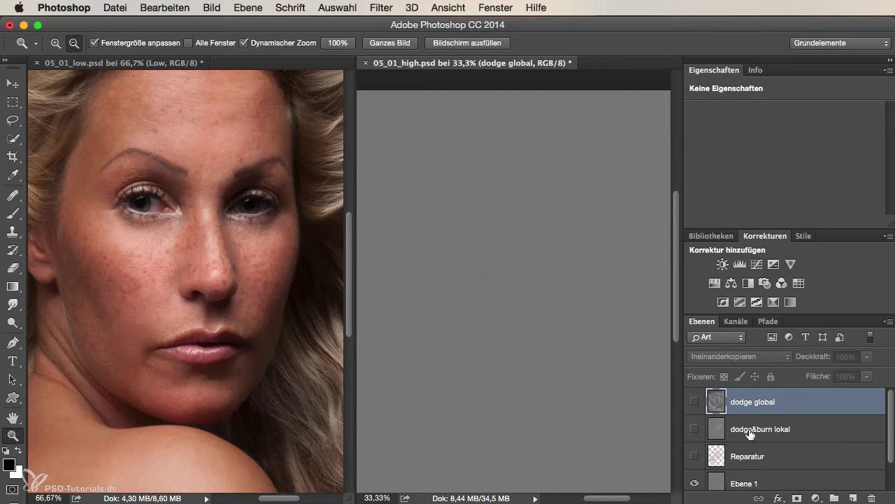
pyautogui.click(695, 482)
pyautogui.click(694, 428)
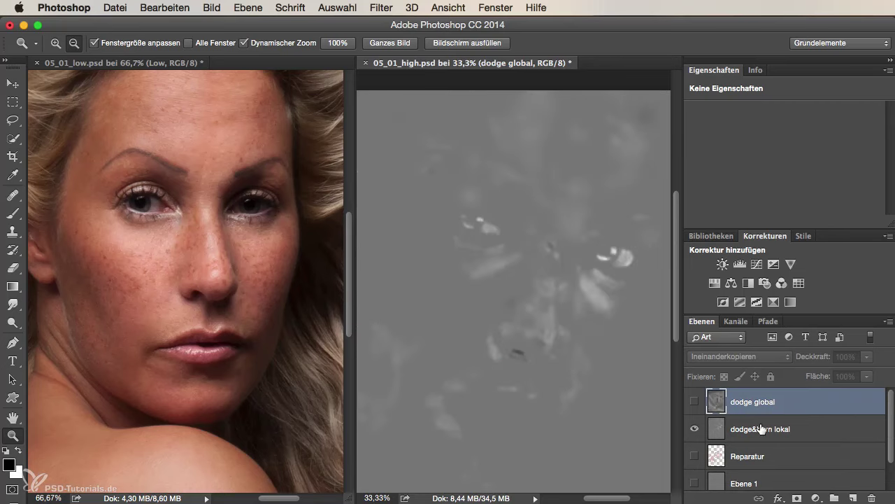
pyautogui.click(759, 430)
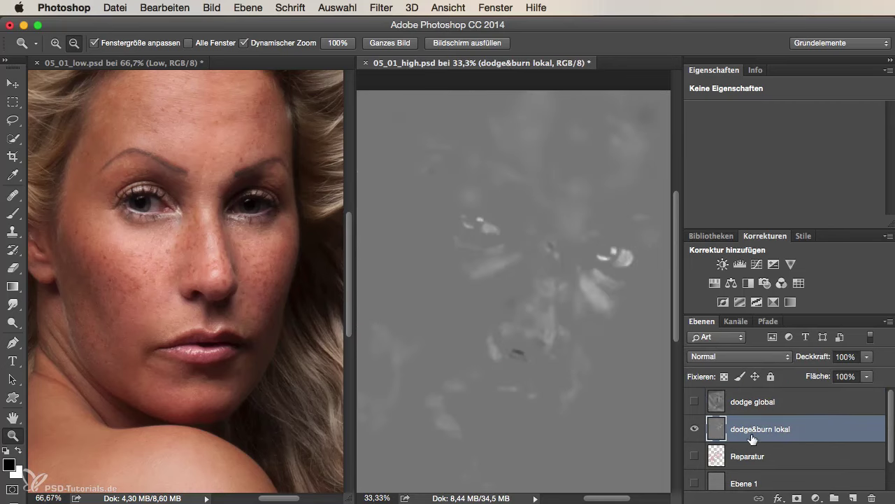
pyautogui.click(538, 328)
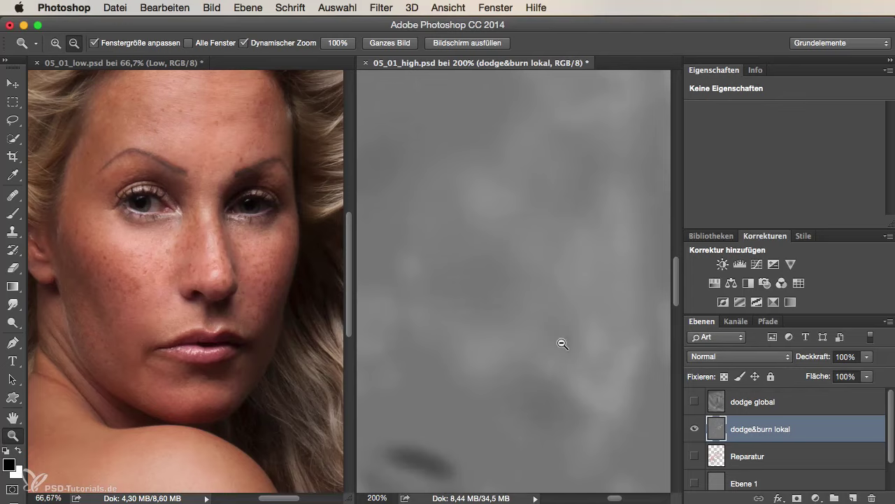
pyautogui.press('alt')
pyautogui.click(548, 322)
pyautogui.click(550, 326)
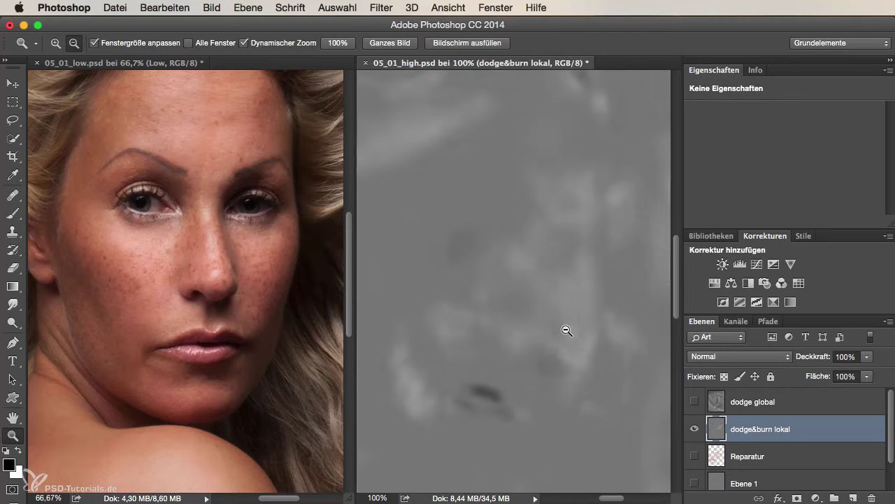
pyautogui.click(566, 333)
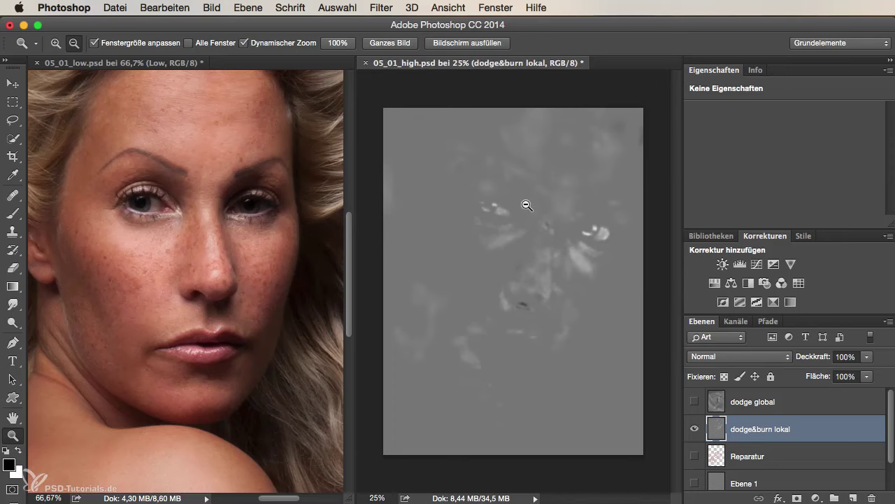
pyautogui.click(493, 208)
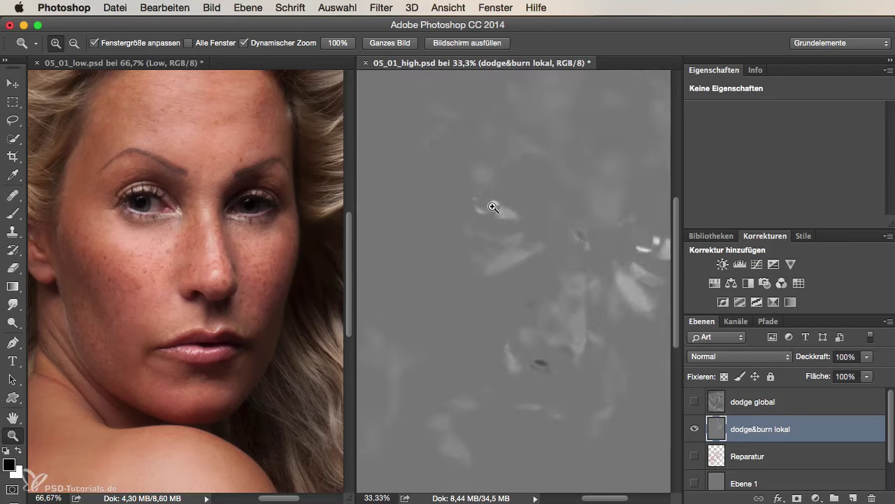
pyautogui.click(524, 227)
pyautogui.press('alt')
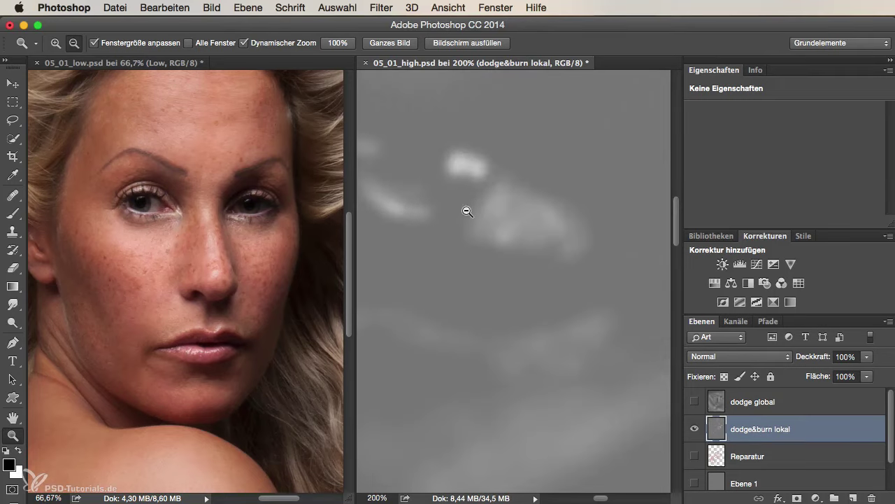
pyautogui.keyDown('alt'); pyautogui.click(525, 275); pyautogui.keyUp('alt')
pyautogui.keyDown('alt'); pyautogui.click(542, 301); pyautogui.keyUp('alt')
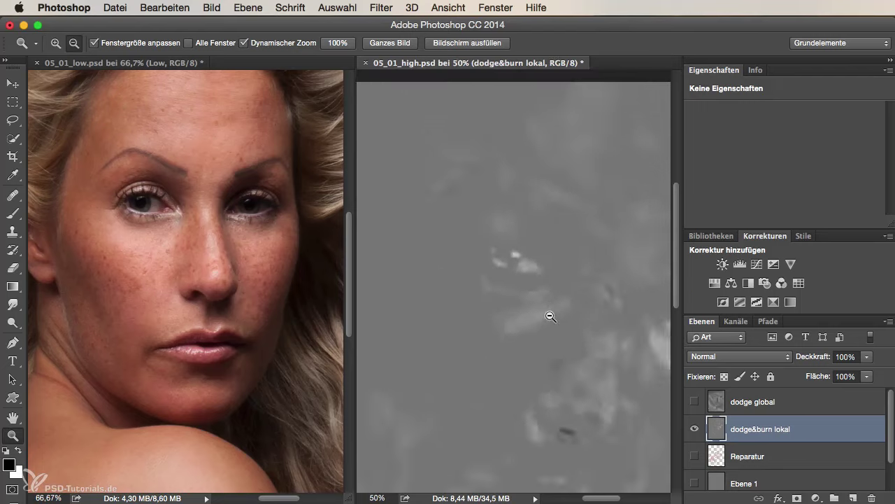
pyautogui.keyDown('alt'); pyautogui.click(554, 322); pyautogui.keyUp('alt')
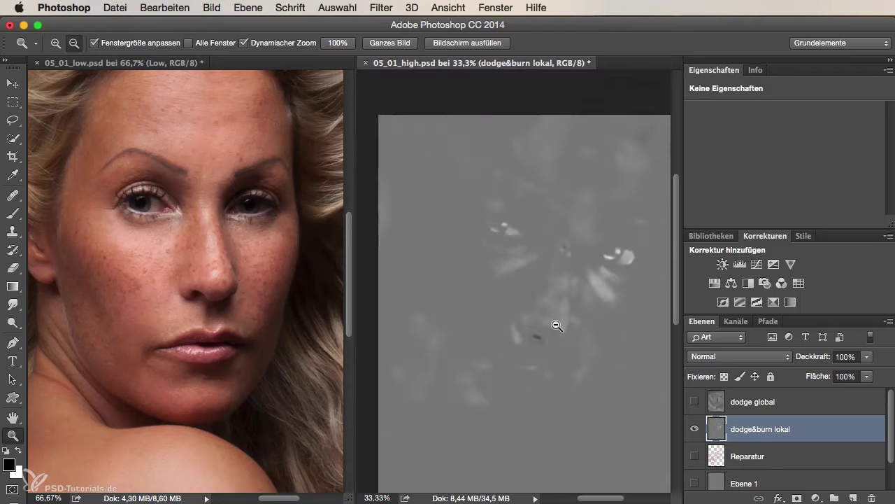
pyautogui.click(547, 286)
pyautogui.press('alt')
pyautogui.click(694, 402)
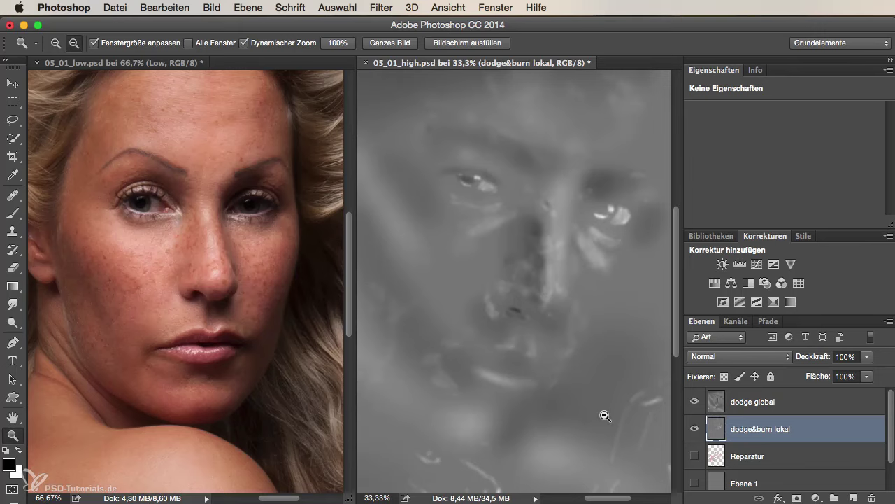
# - Hide the dodge global and dodge&burn lokal layers, then zoom to 100% on the retouched nose
pyautogui.click(696, 401)
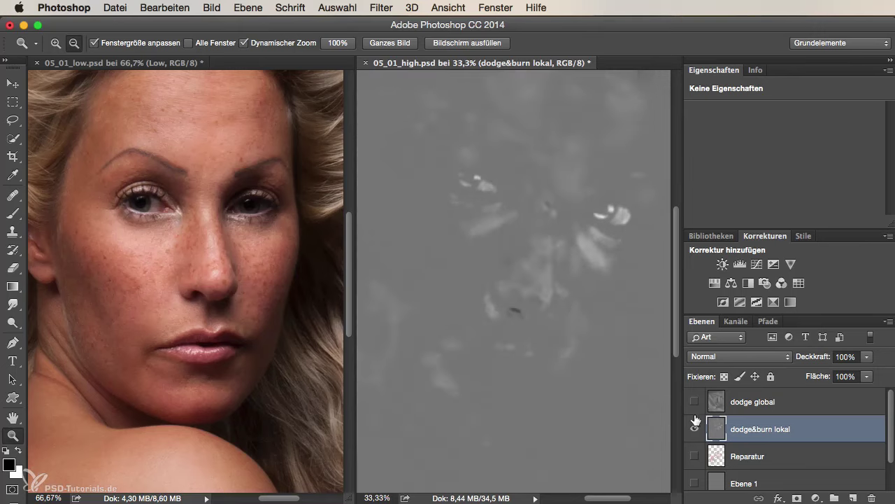
pyautogui.click(694, 429)
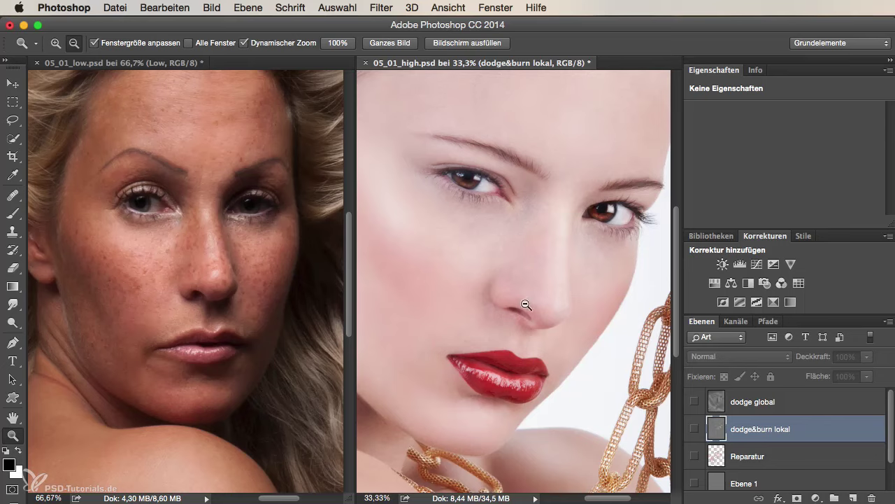
pyautogui.press('alt')
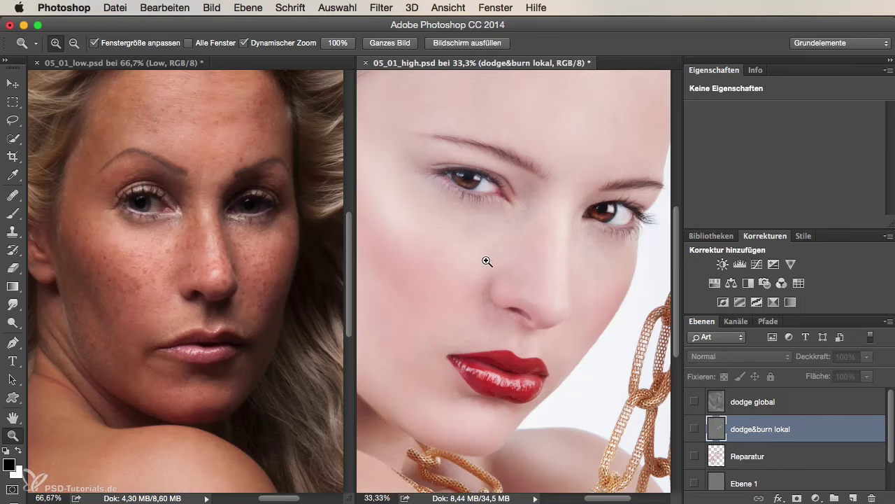
pyautogui.click(487, 261)
pyautogui.click(492, 273)
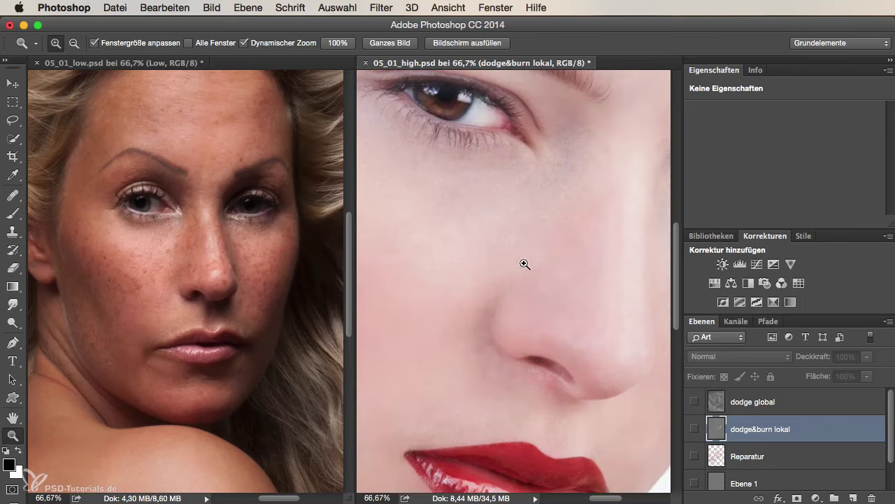
pyautogui.click(518, 266)
# - Inspect the eye and the skin below it at 100%, then pan out to the lips and gold chains
pyautogui.press('alt')
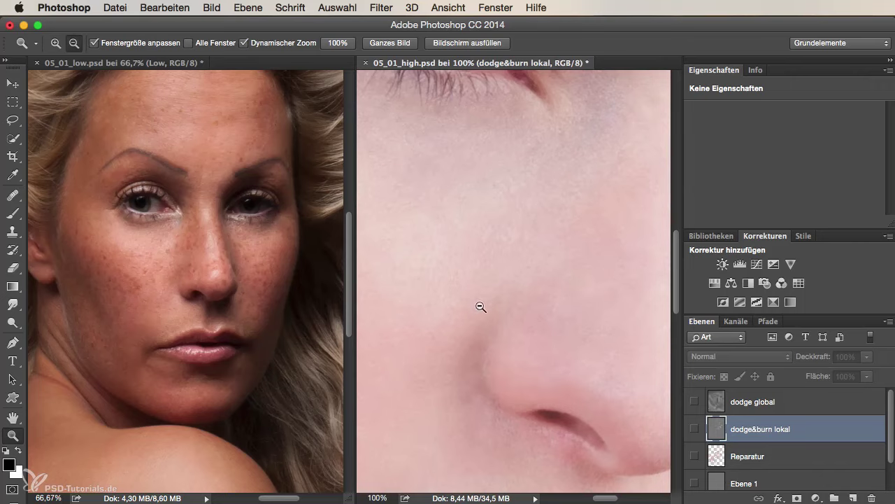
pyautogui.click(502, 286)
pyautogui.click(517, 310)
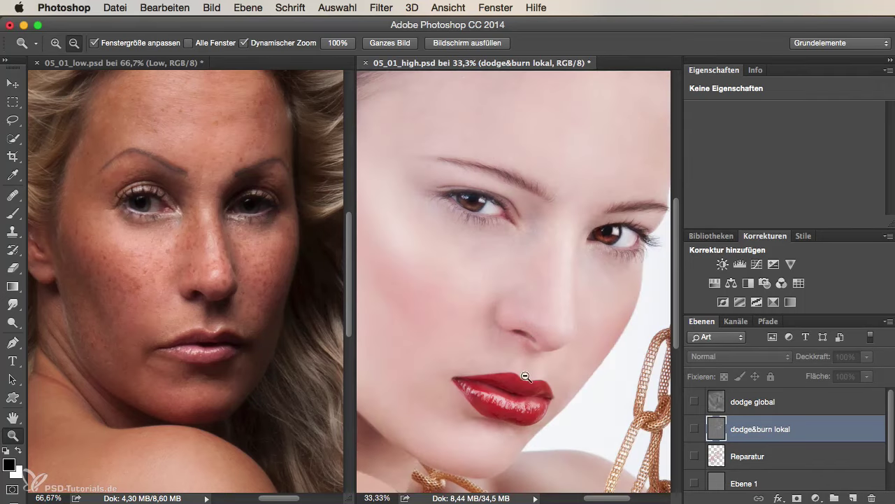
pyautogui.click(472, 242)
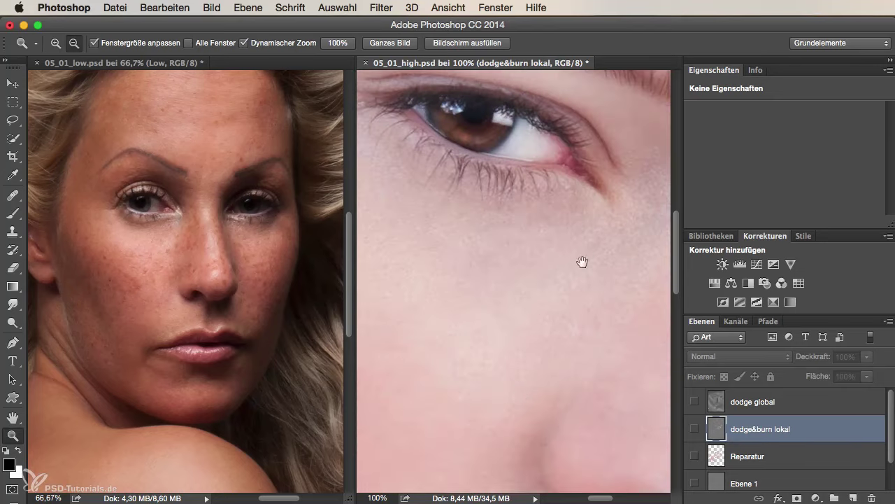
pyautogui.moveTo(582, 261); pyautogui.dragTo(514, 296)
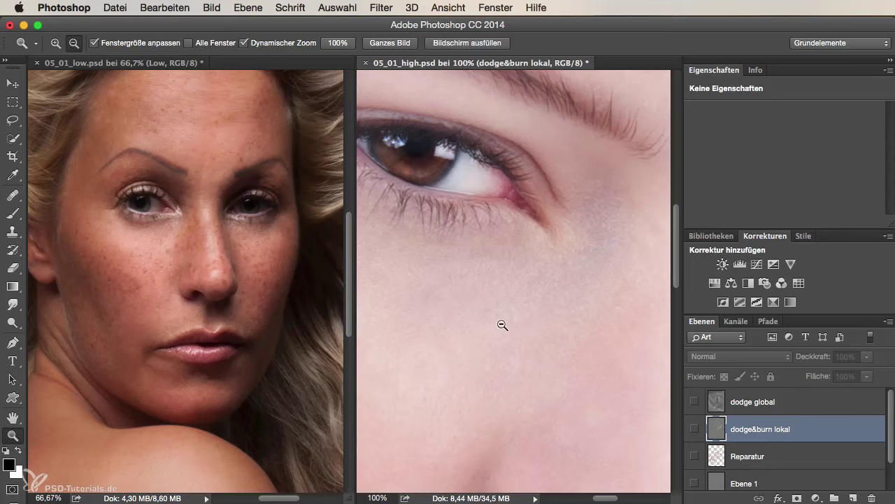
pyautogui.moveTo(466, 314); pyautogui.dragTo(493, 276)
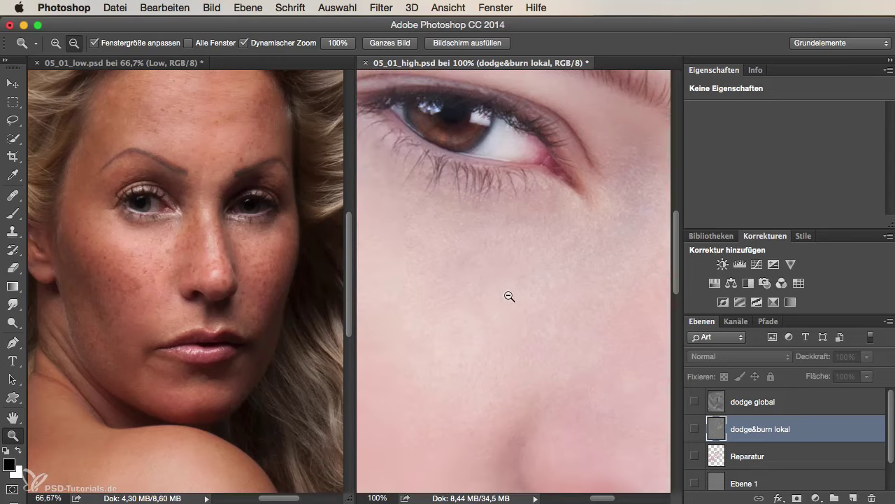
pyautogui.click(510, 296)
pyautogui.click(516, 314)
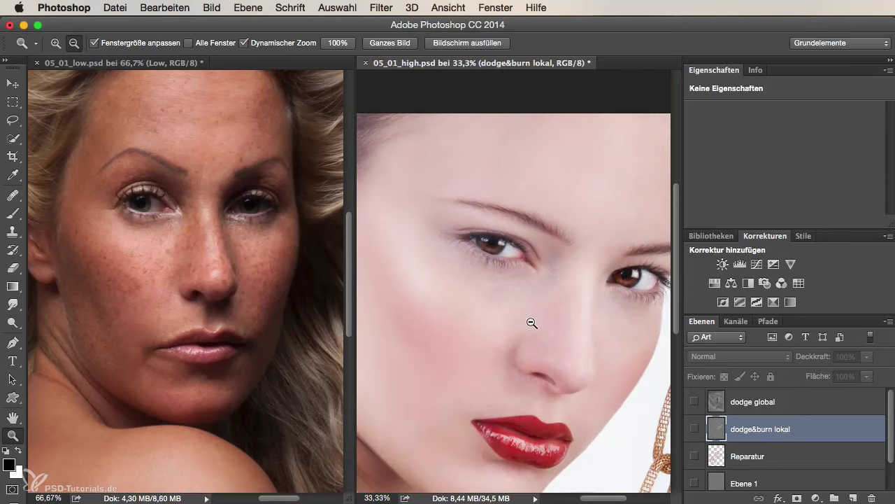
pyautogui.moveTo(535, 317); pyautogui.dragTo(516, 233)
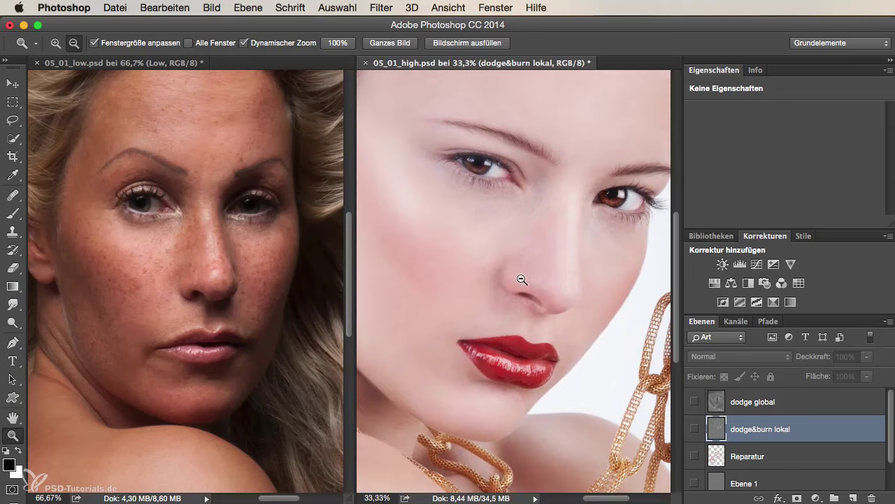